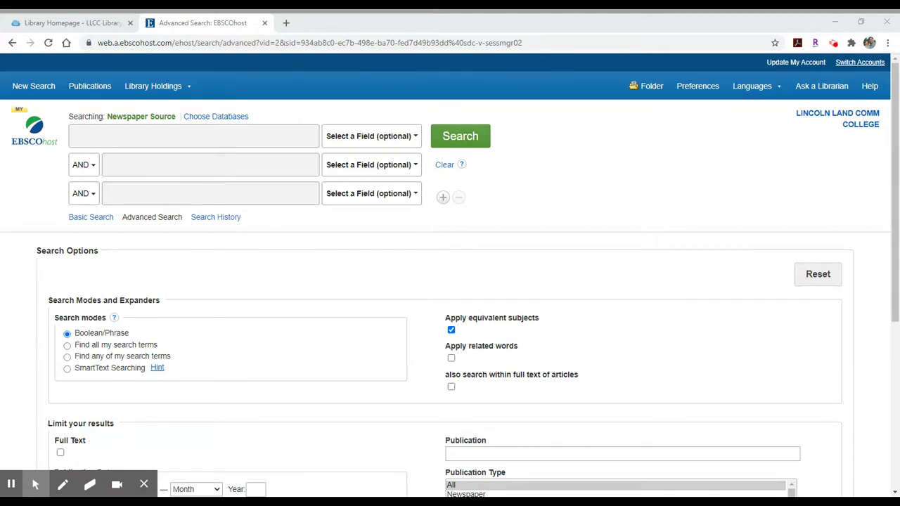
Examine the three search fields, the optional field choices and the Search Options section of the advanced search page
left_click(193, 136)
left_click(181, 167)
left_click(183, 192)
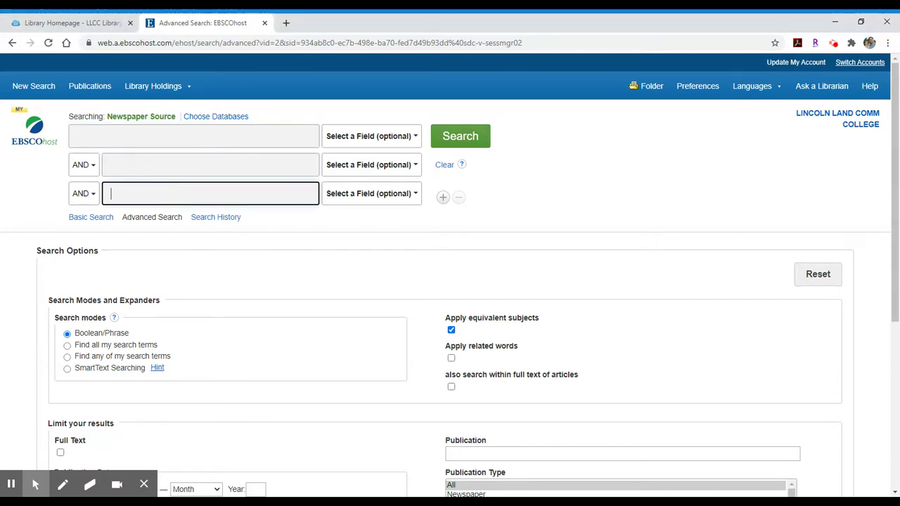
left_click(373, 142)
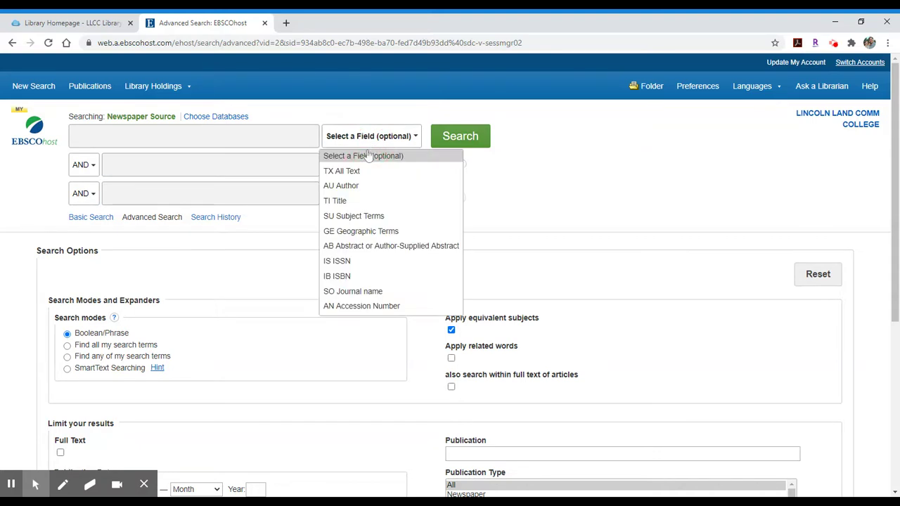
left_click(262, 278)
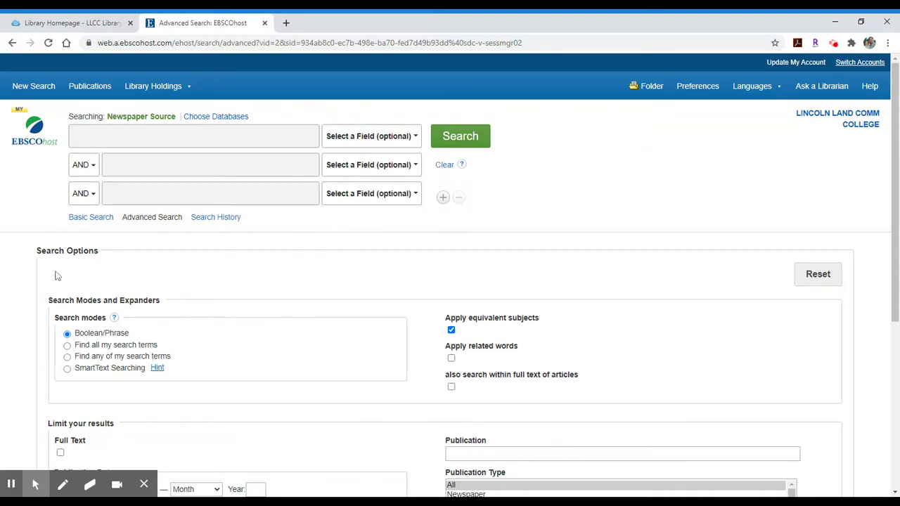
left_click_drag(36, 252, 102, 257)
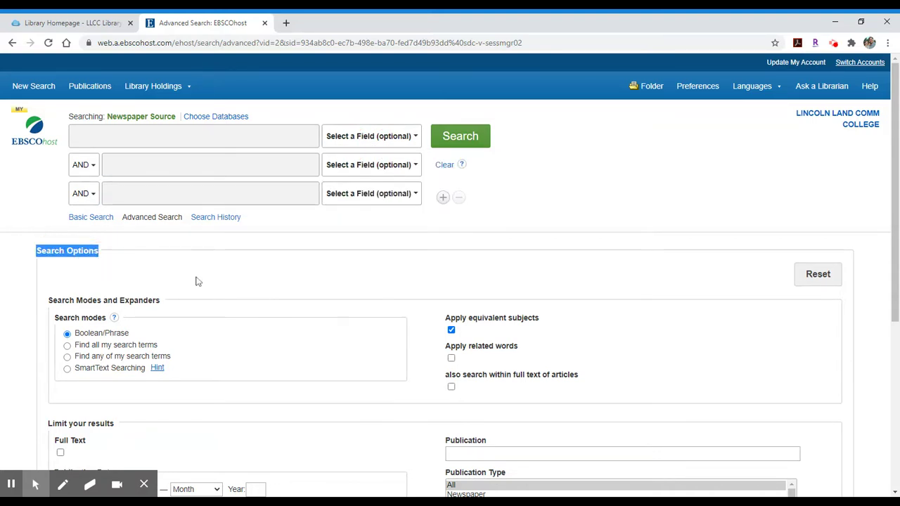
scroll(309, 291, "down", 3)
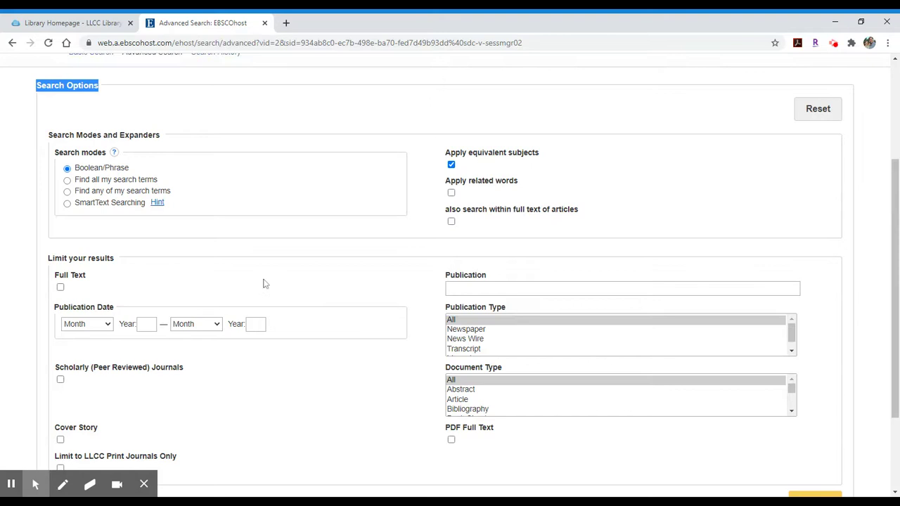
scroll(264, 283, "up", 2)
scroll(264, 283, "up", 1)
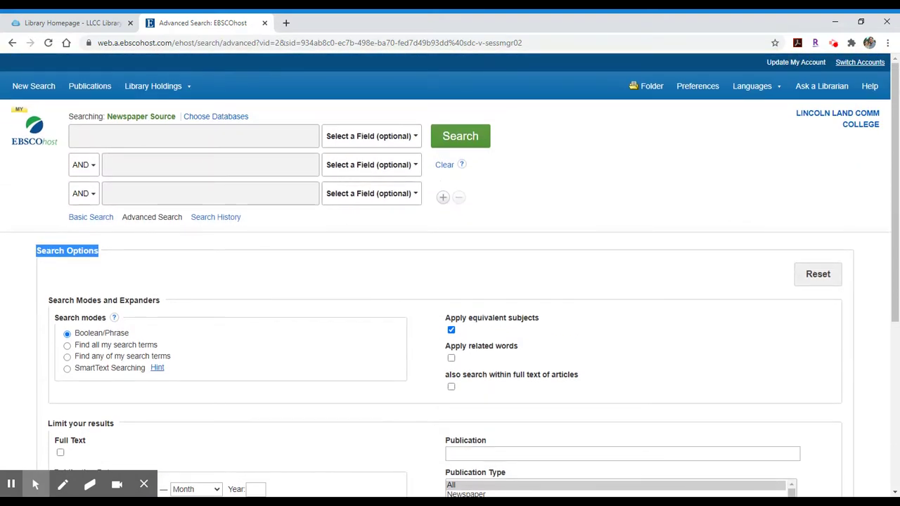
Search Newspaper Source for "protests" and check the number of results
left_click(220, 137)
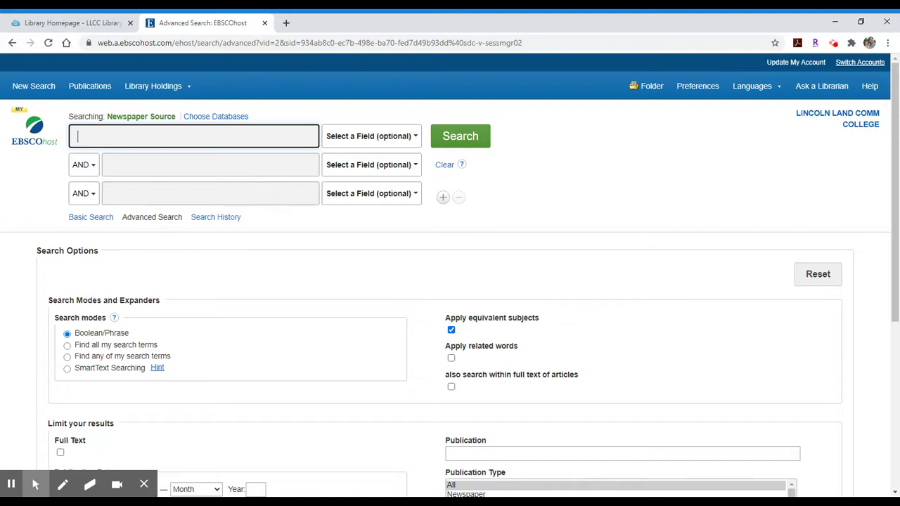
type("protests")
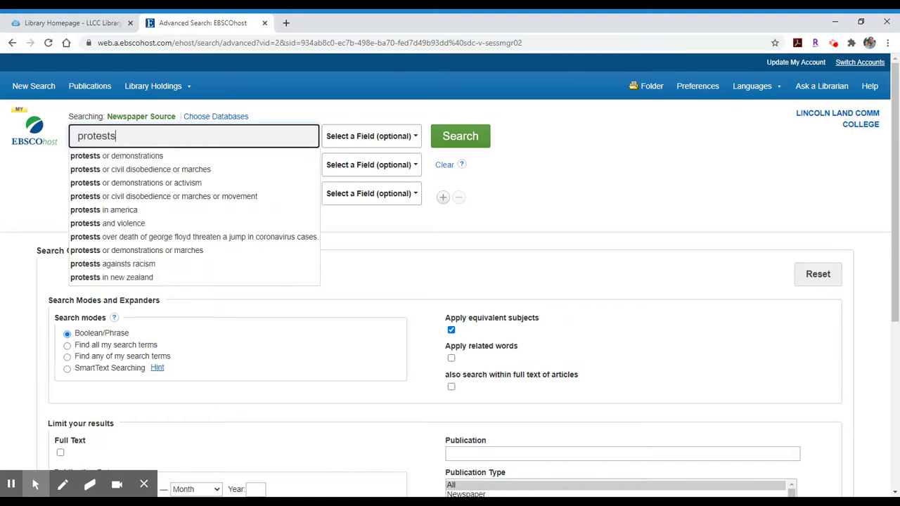
key("Return")
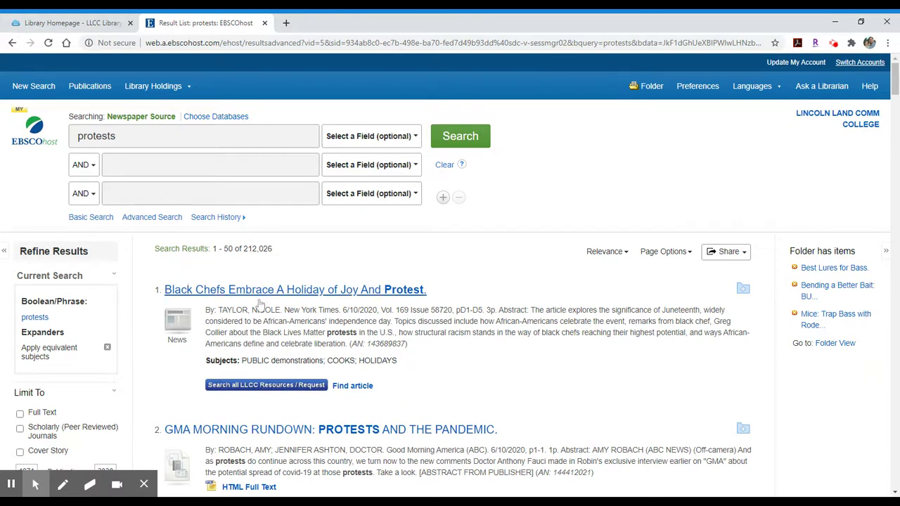
left_click_drag(243, 249, 287, 255)
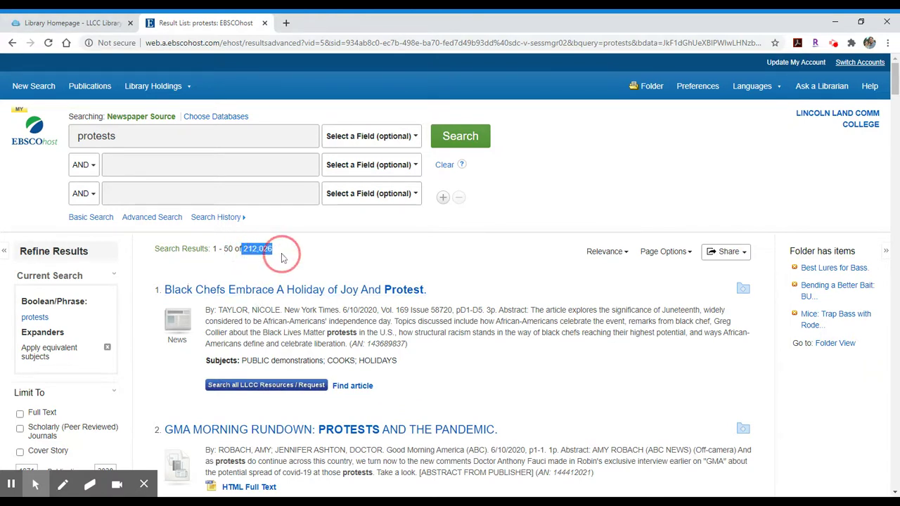
left_click(281, 264)
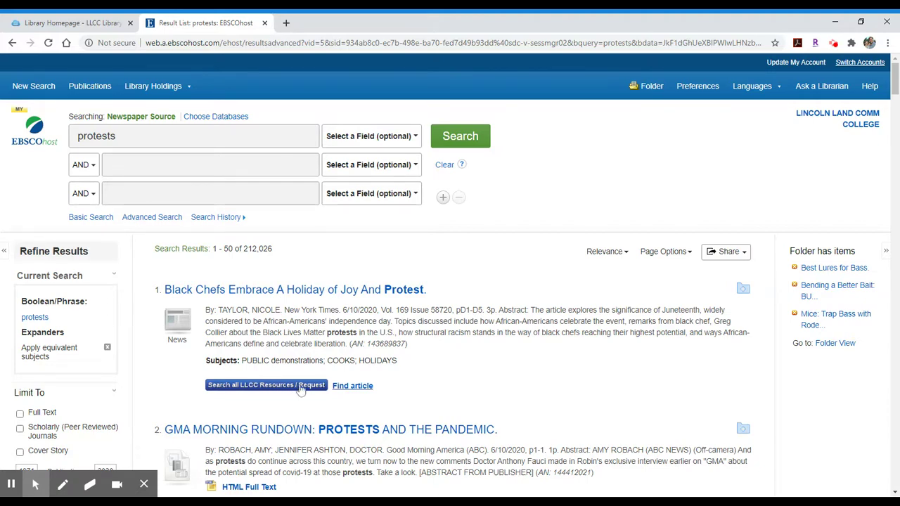
Open the HTML full text of the article "PROTESTS ERUPT INTO VIOLENCE" from the results and read through it
scroll(302, 280, "down", 2)
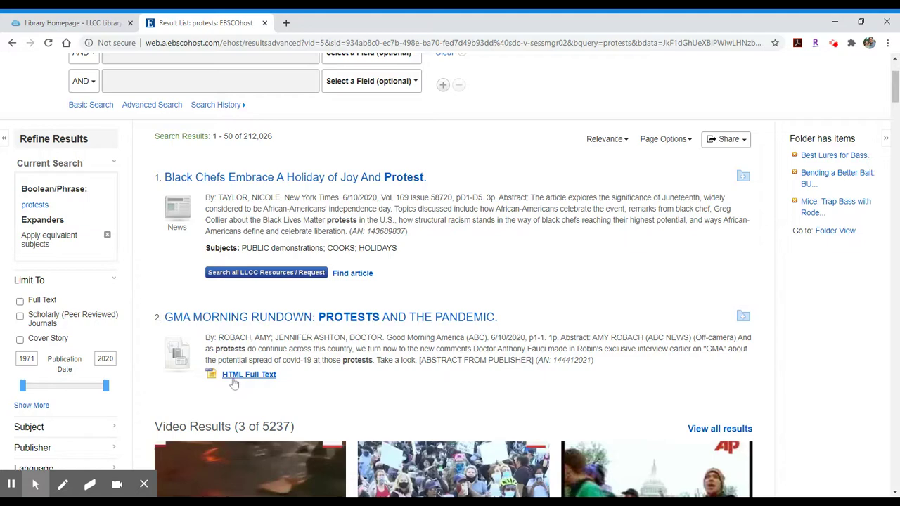
scroll(252, 380, "down", 8)
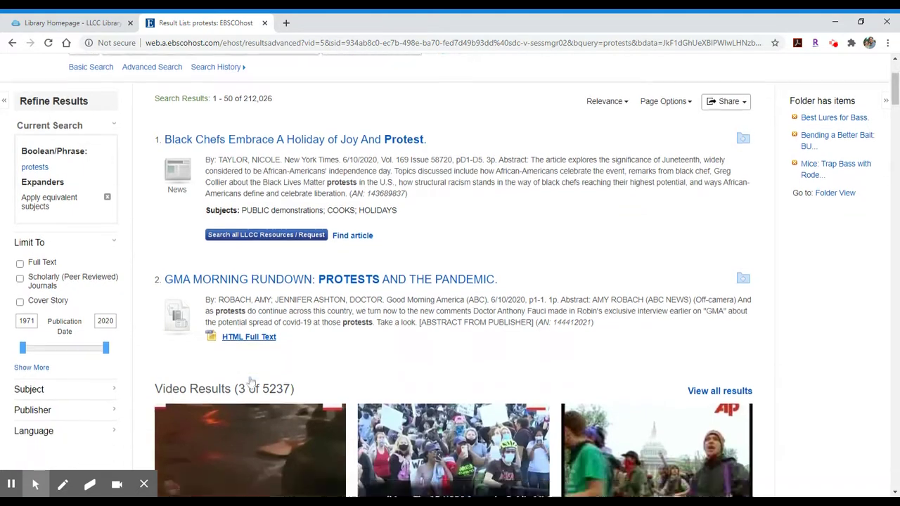
scroll(254, 373, "down", 7)
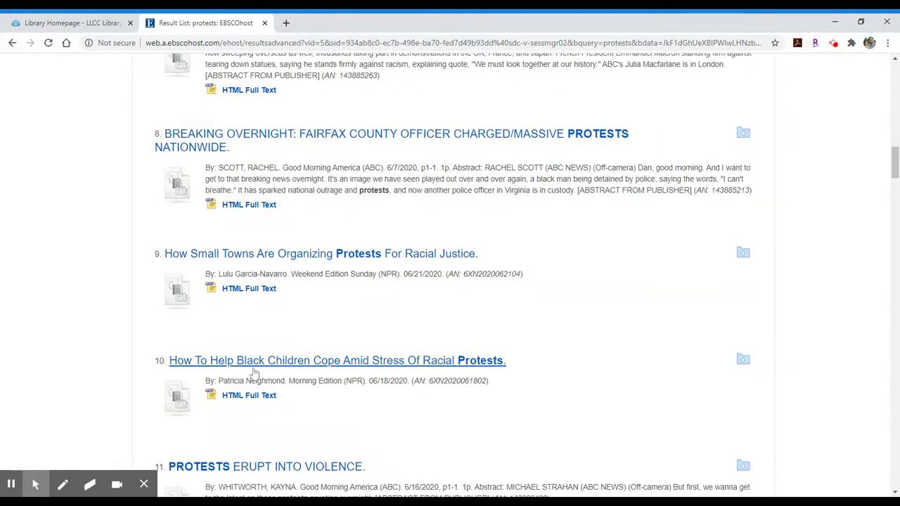
scroll(254, 373, "down", 2)
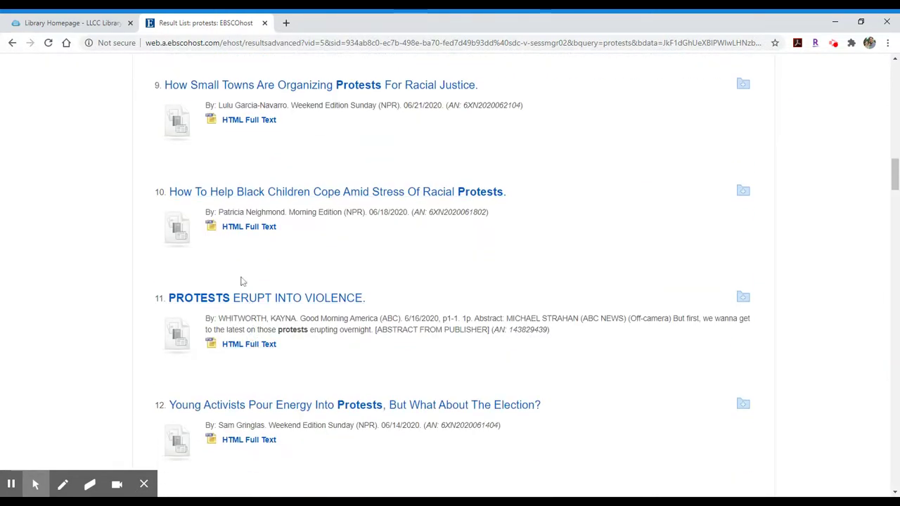
left_click(252, 345)
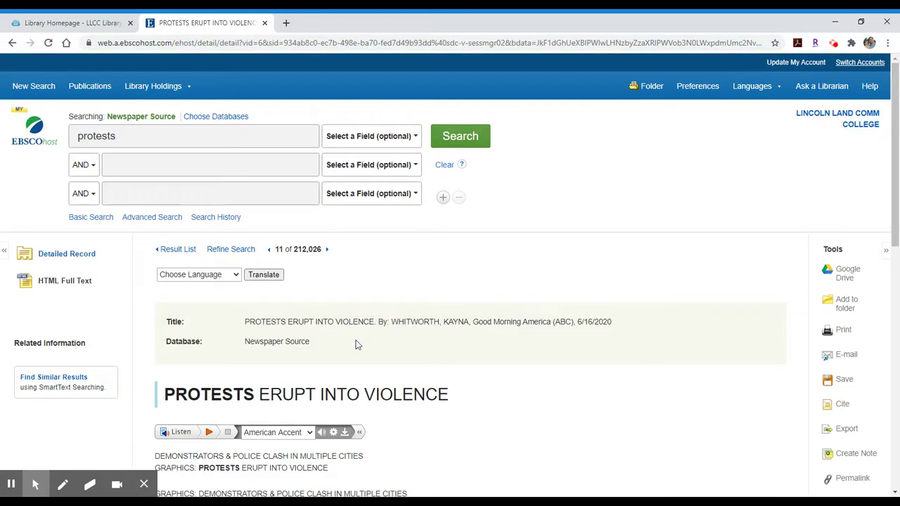
scroll(356, 345, "down", 2)
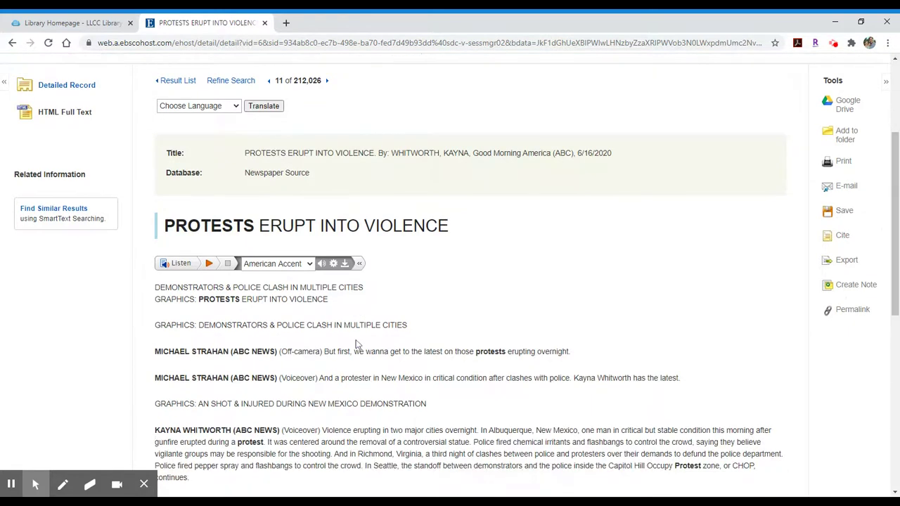
scroll(357, 344, "down", 4)
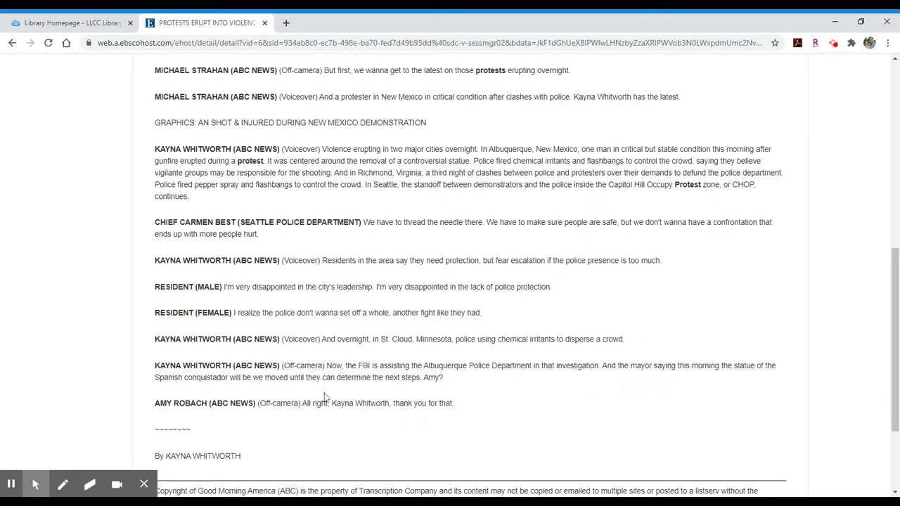
scroll(320, 380, "up", 6)
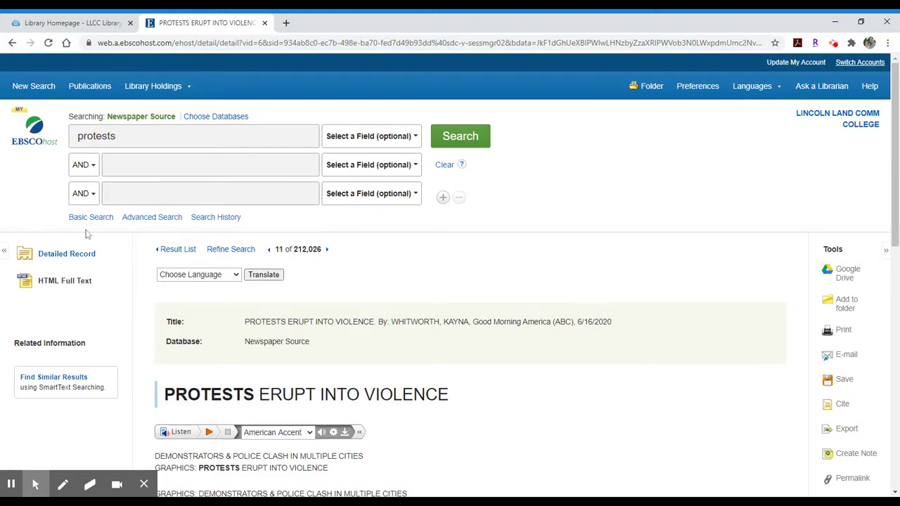
Return to the result list for protests and limit it to Full Text articles
left_click(183, 258)
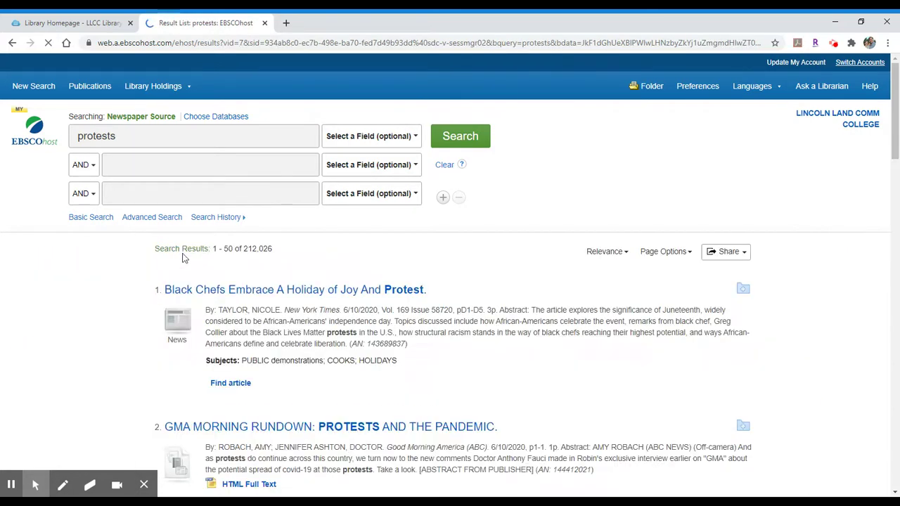
scroll(481, 316, "up", 7)
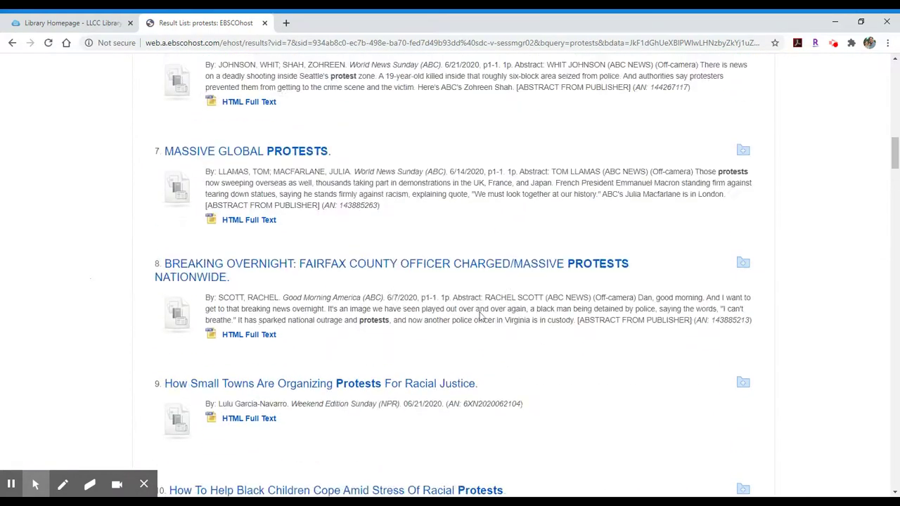
scroll(480, 316, "up", 10)
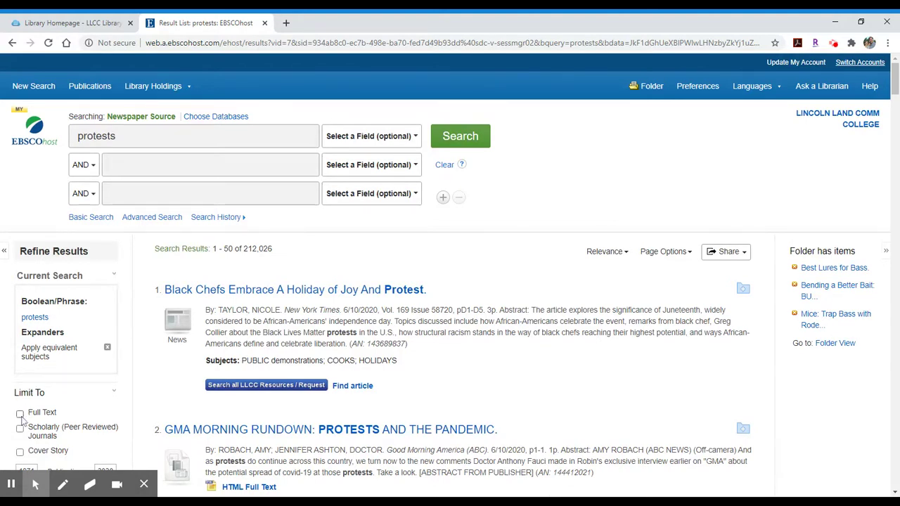
left_click(20, 415)
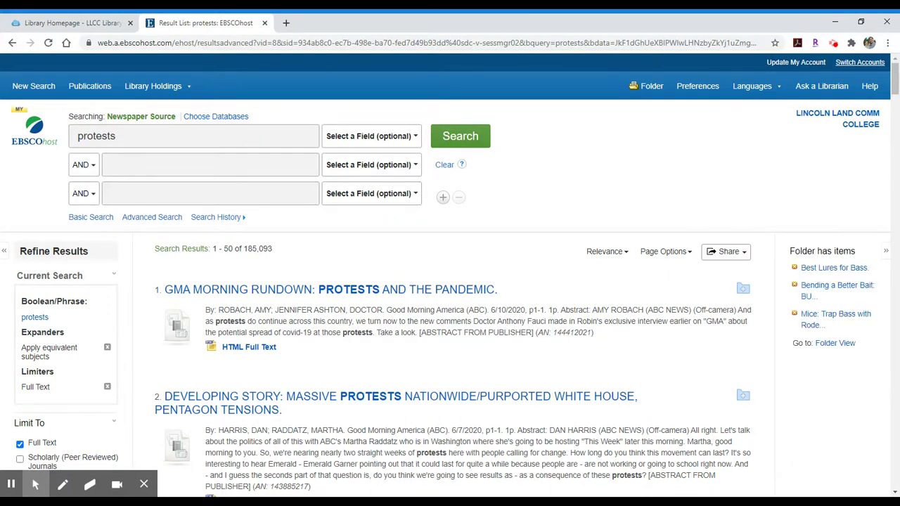
Add "police" as a second search term combined with AND, rerun the search, and check the number of results
left_click(210, 165)
type("poli")
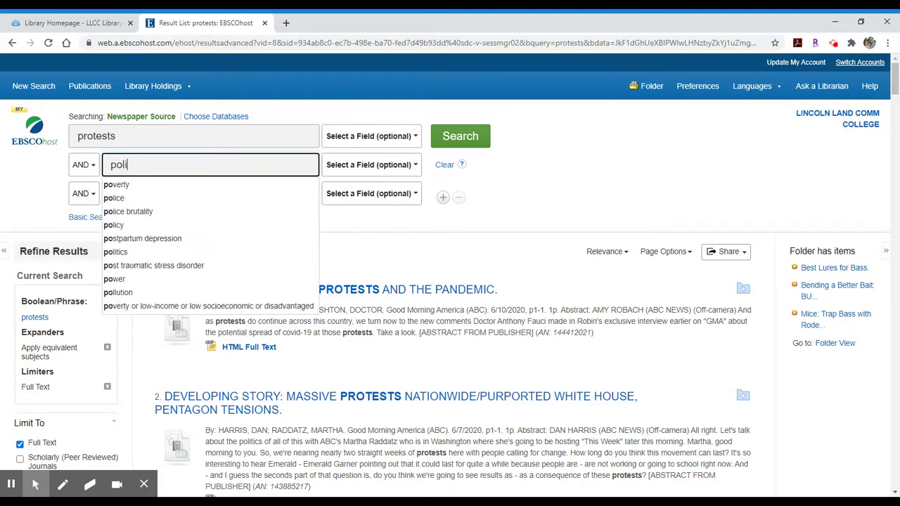
type("ce")
key("Return")
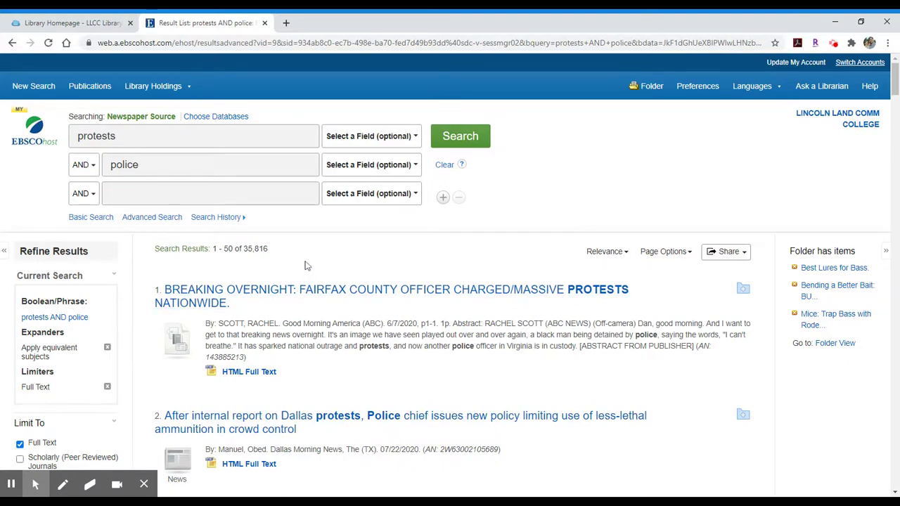
double_click(255, 249)
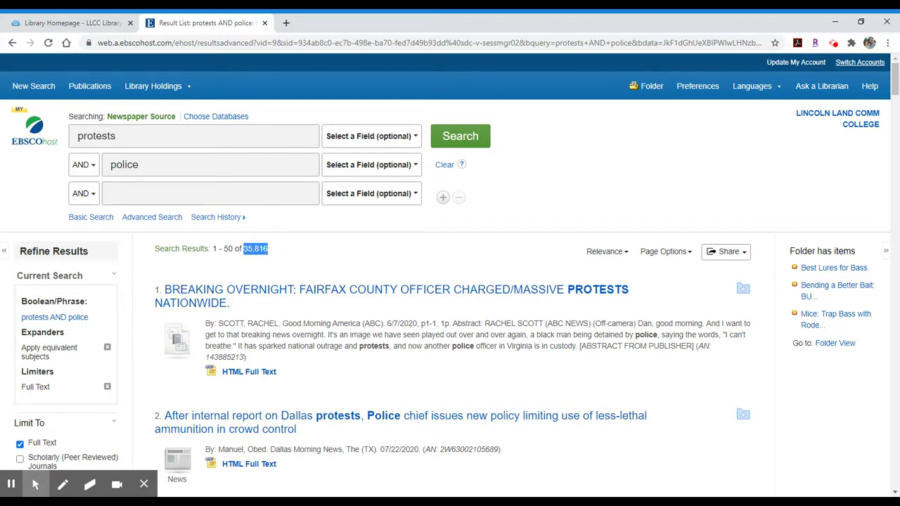
left_click(194, 194)
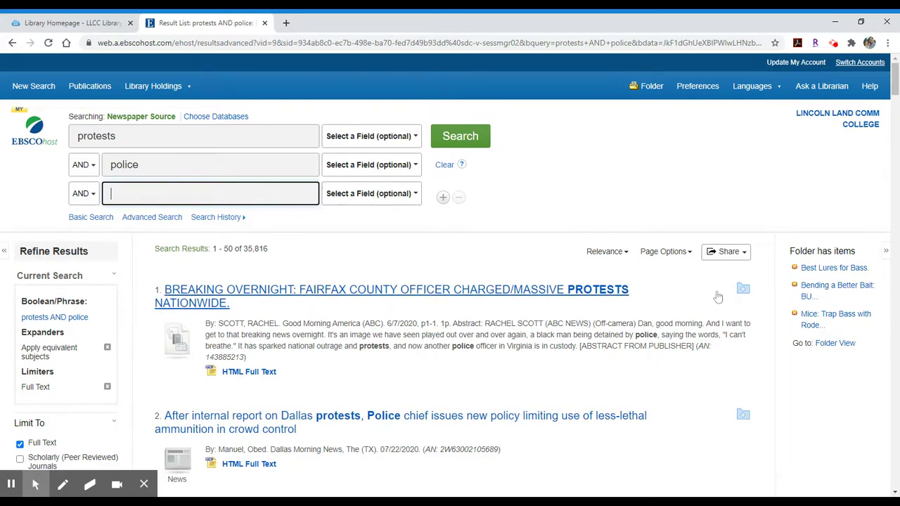
left_click(743, 291)
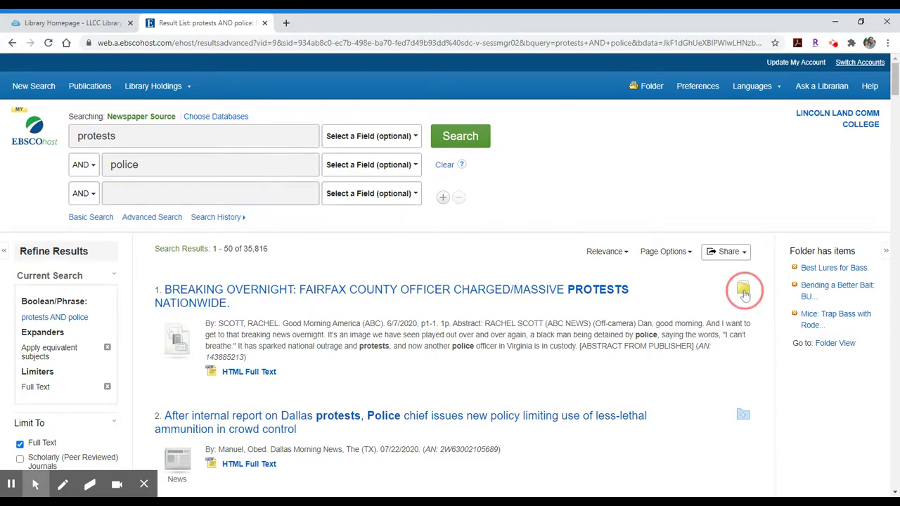
left_click(744, 415)
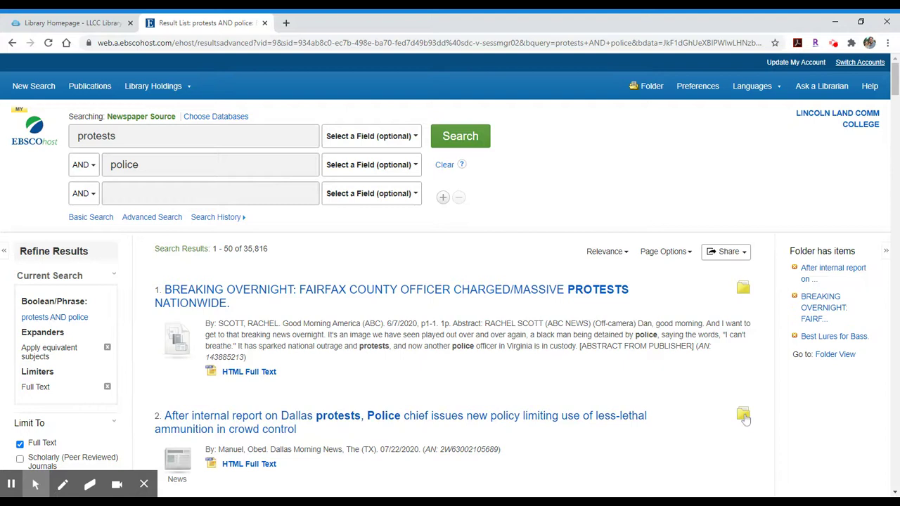
left_click(743, 417)
left_click(746, 292)
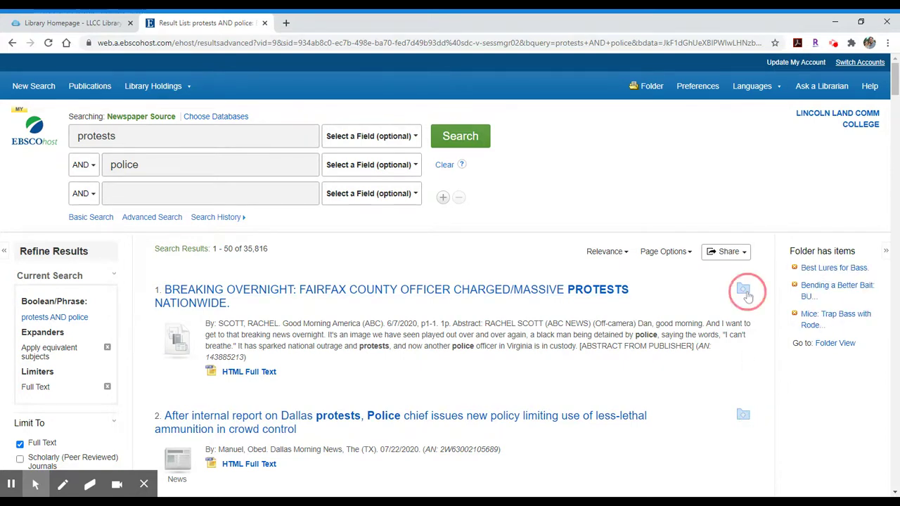
Add the first two results to the folder, view the folder's saved articles, and go back to the result list
left_click(745, 291)
left_click(744, 415)
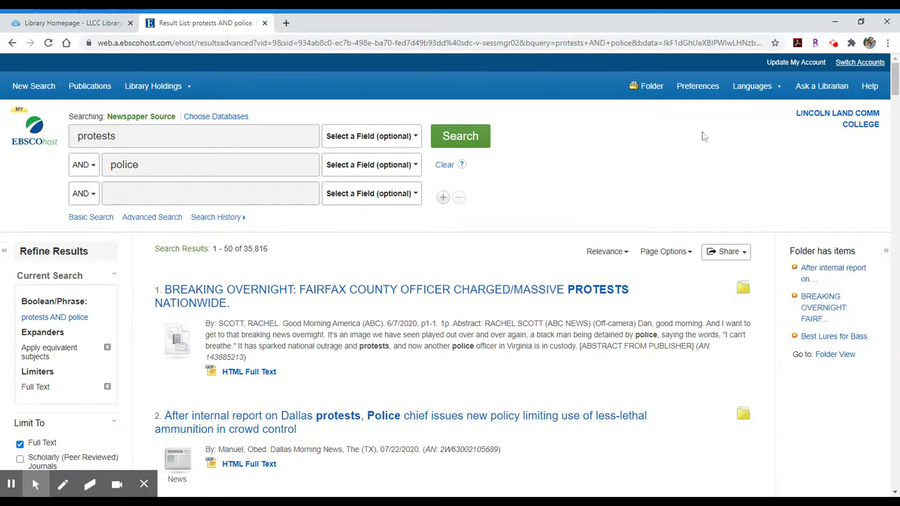
left_click(650, 93)
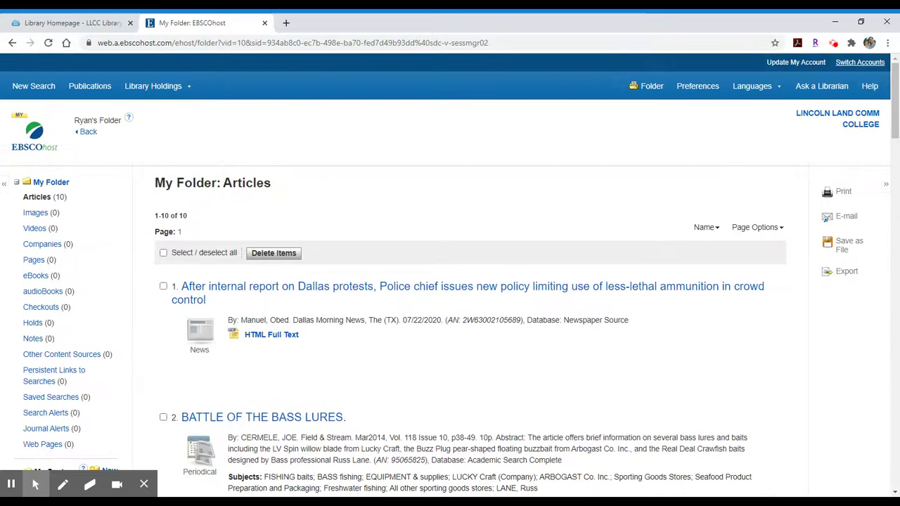
left_click(12, 43)
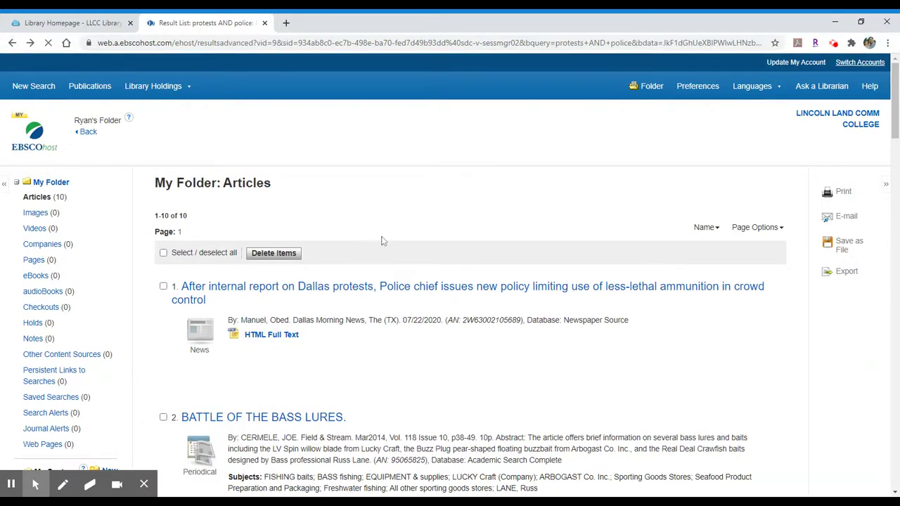